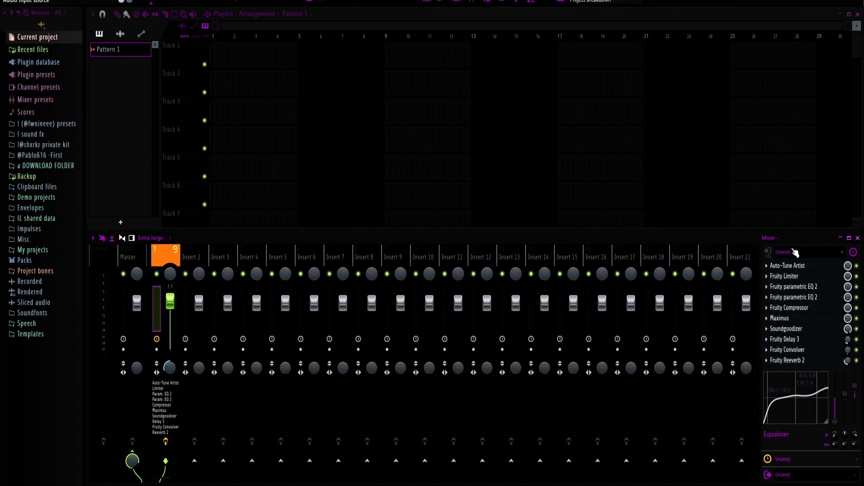
Check FL Studio's audio settings, then route In 1 into mixer Insert 1.
click(793, 251)
click(613, 112)
click(88, 2)
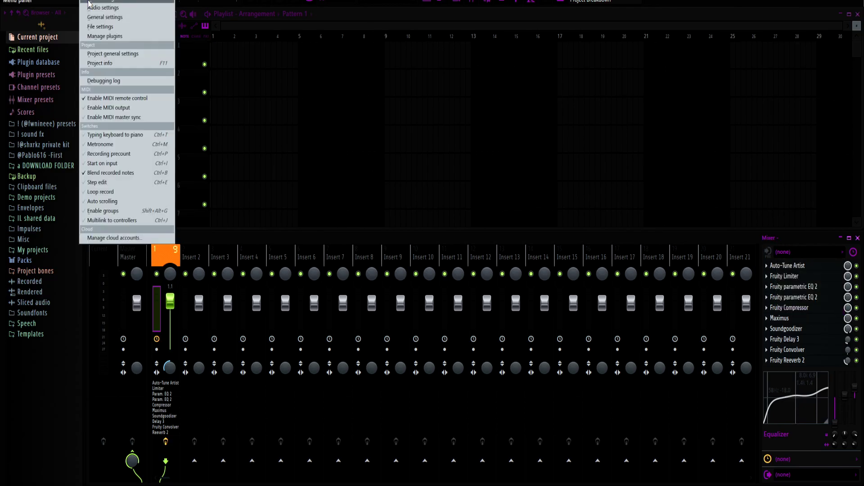
click(92, 7)
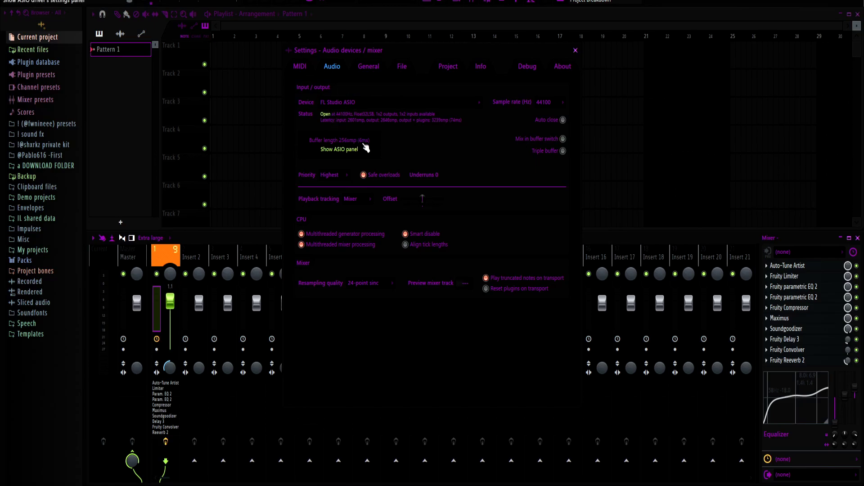
key(Escape)
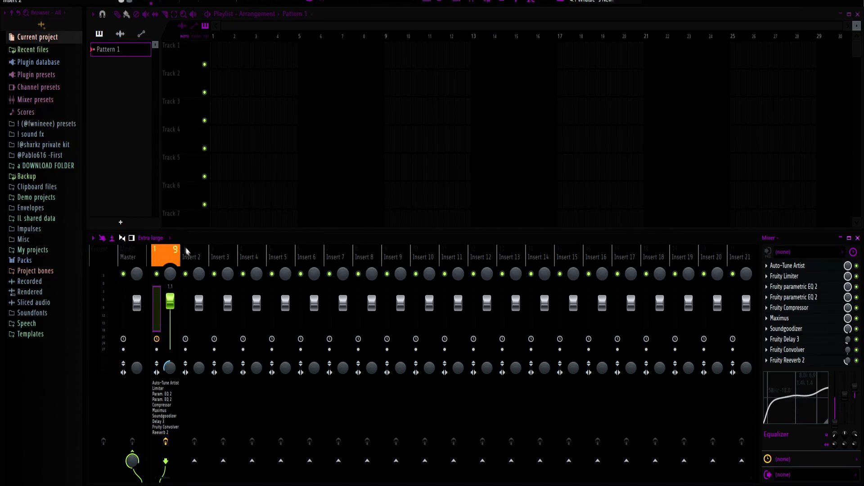
click(794, 255)
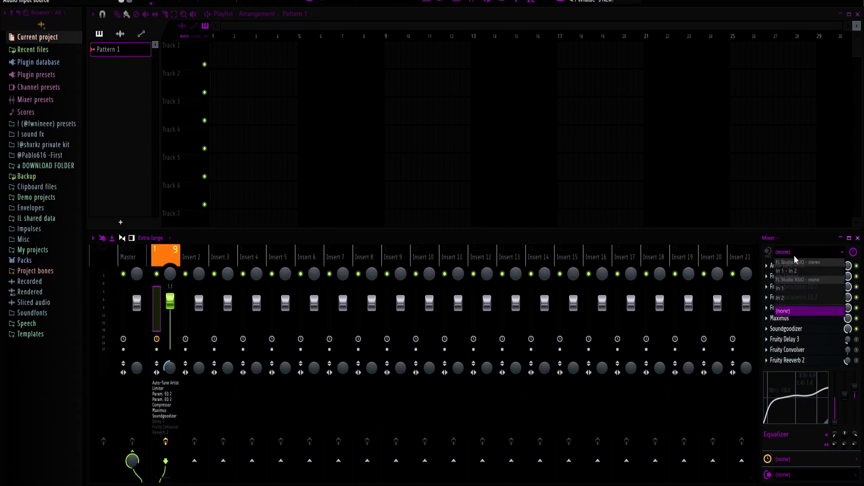
click(784, 289)
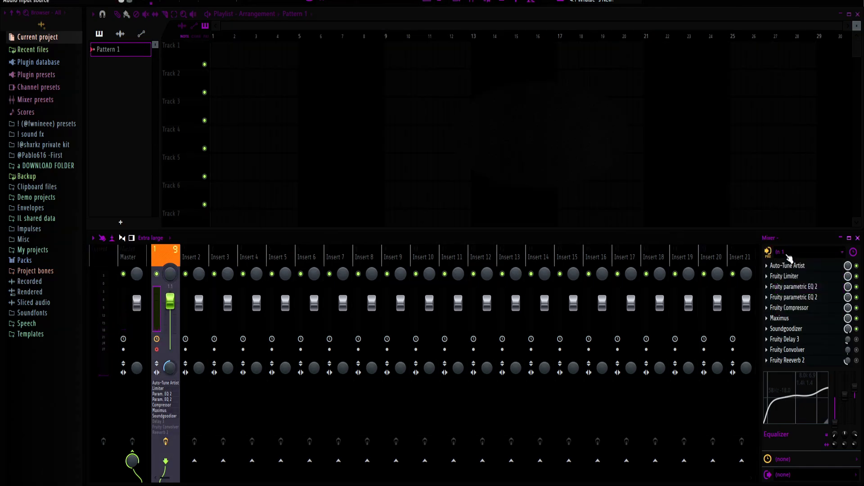
Undo the Insert 1 input change and confirm the 44100 Hz sample rate in audio settings.
key(ctrl+z)
click(87, 2)
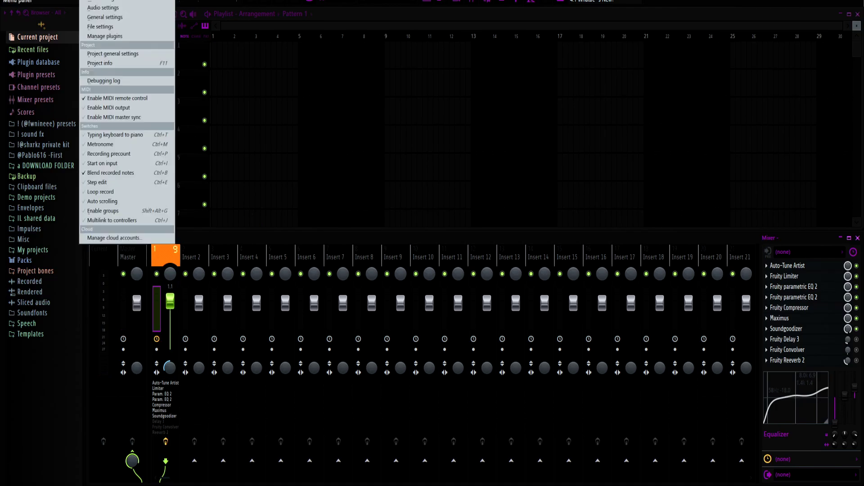
click(97, 8)
click(543, 102)
click(547, 113)
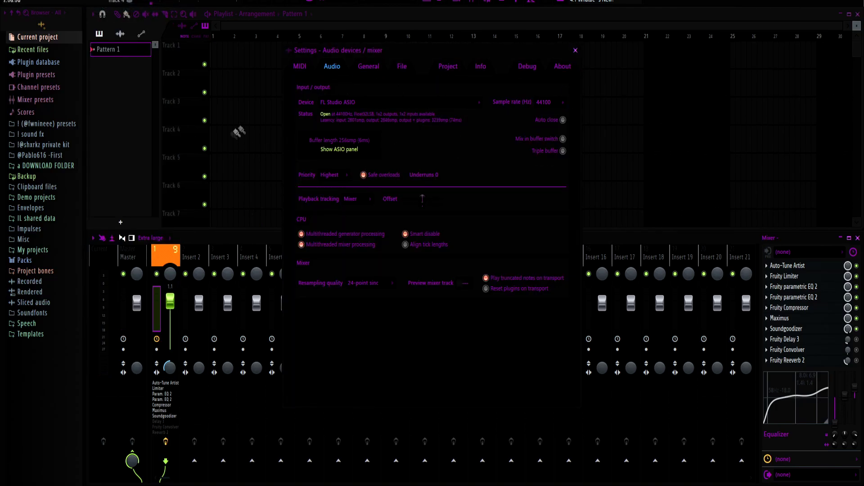
click(548, 108)
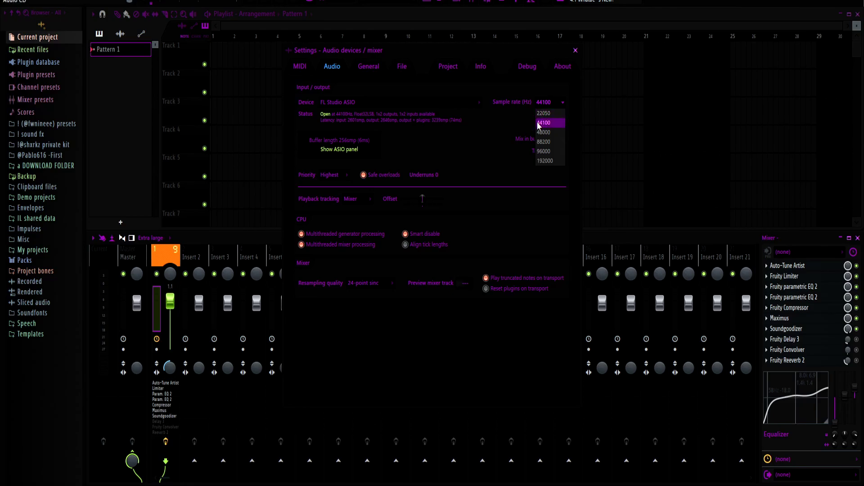
click(543, 122)
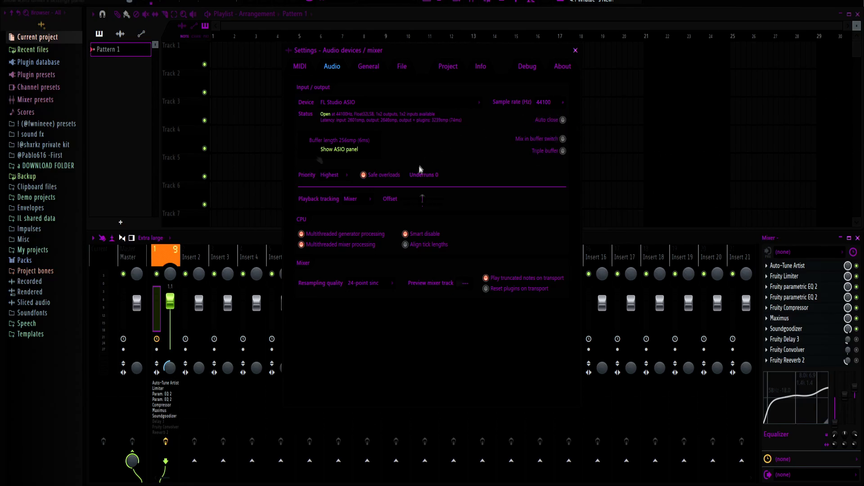
Review the ASIO panel, leaving the buffer at 256 samples, and close the audio settings.
click(317, 149)
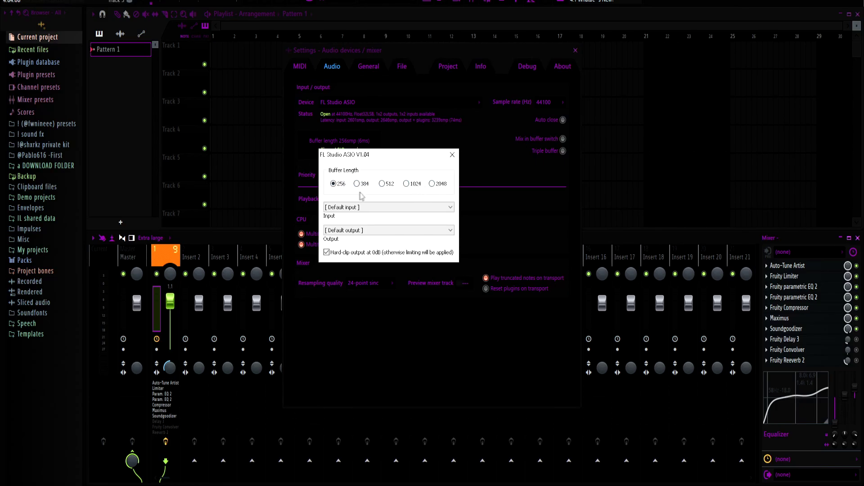
click(452, 155)
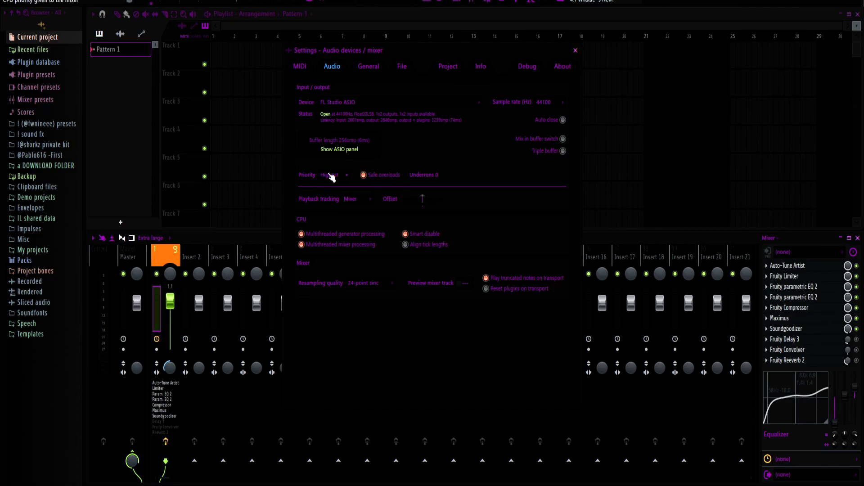
key(Escape)
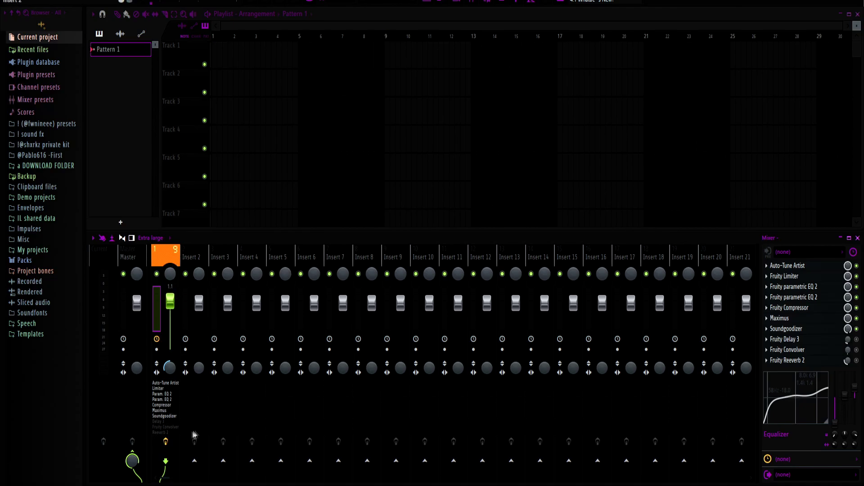
Toggle Insert 1's effects off and on, then open Focusrite's Scarlett Solo 3rd Gen downloads page.
click(170, 444)
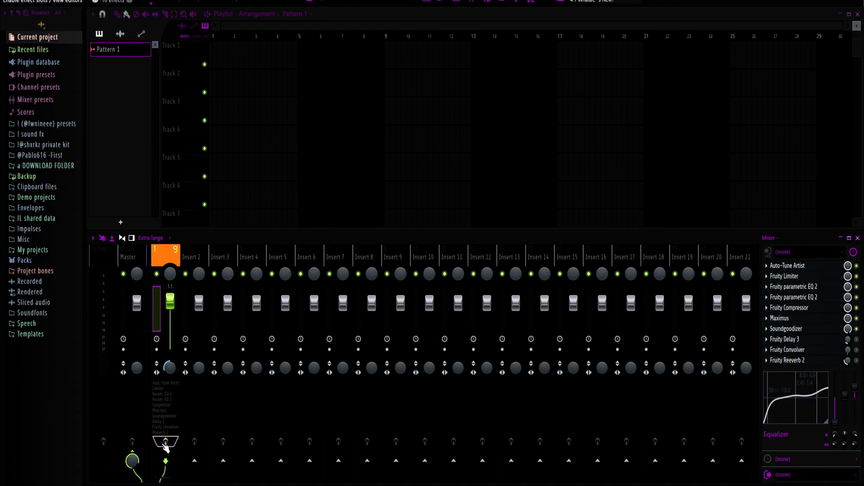
click(167, 443)
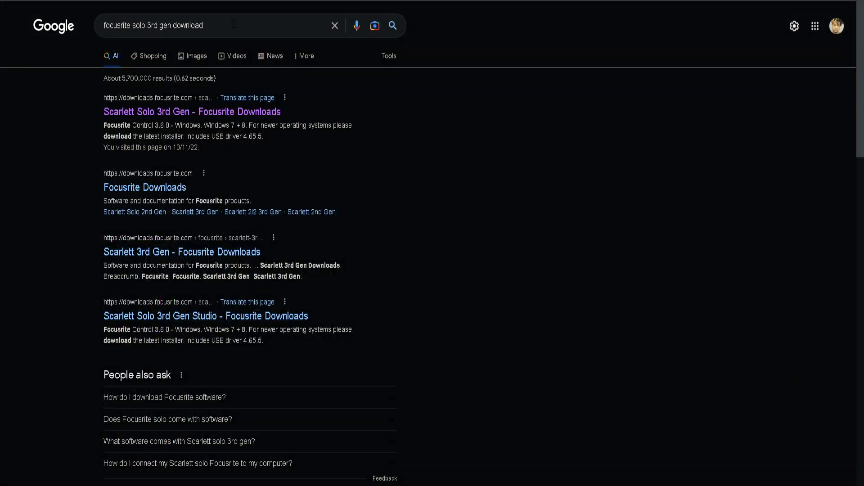
drag(234, 23, 199, 25)
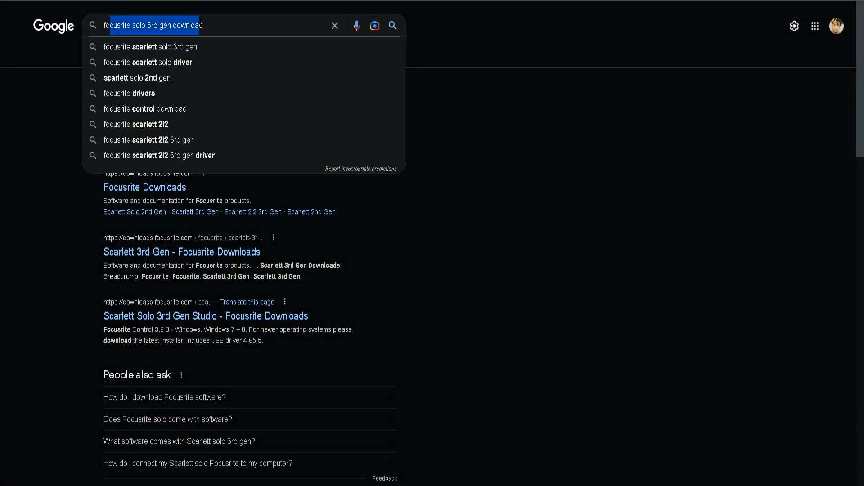
click(244, 26)
click(573, 133)
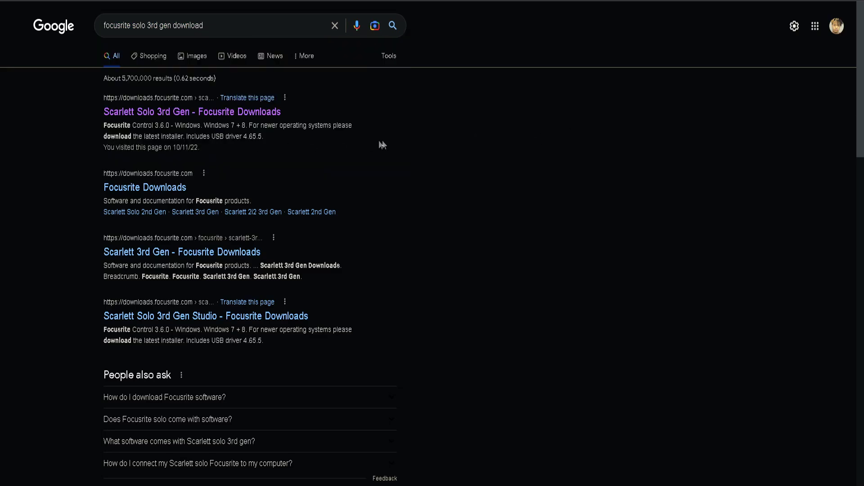
click(180, 113)
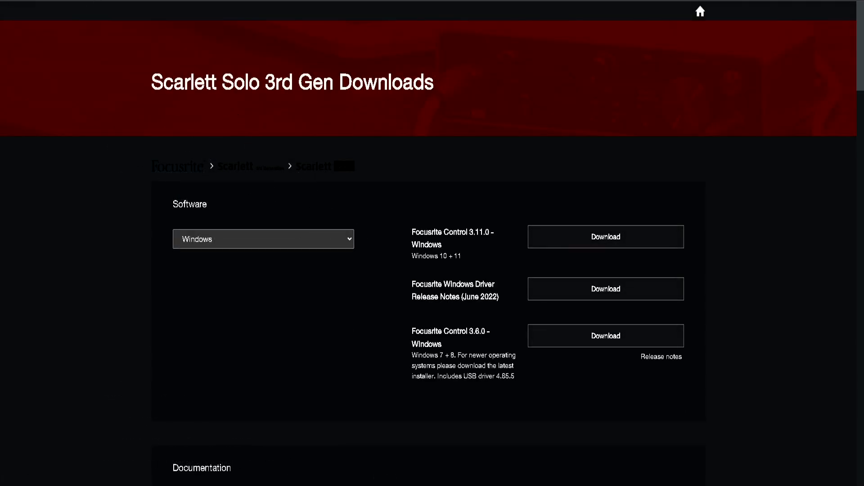
Download the Focusrite Control 3.11.0 Windows .exe installer and launch its setup.
scroll(231, 216, down, 1)
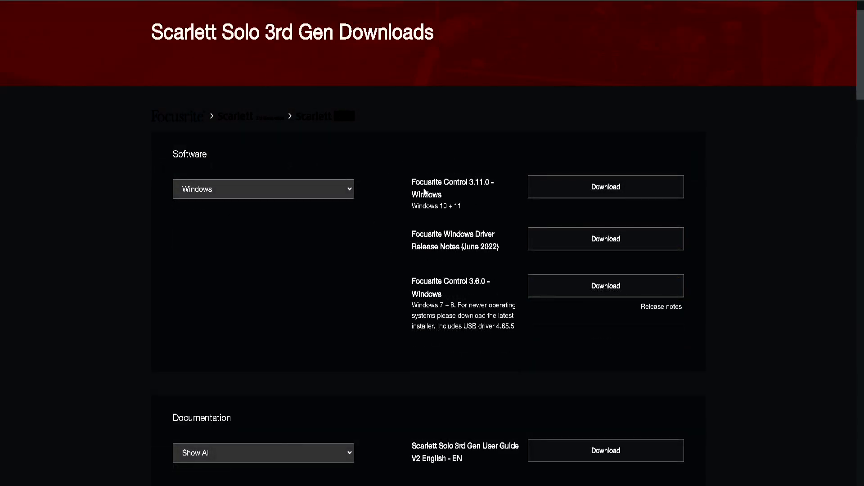
drag(411, 179, 454, 197)
click(443, 196)
click(411, 180)
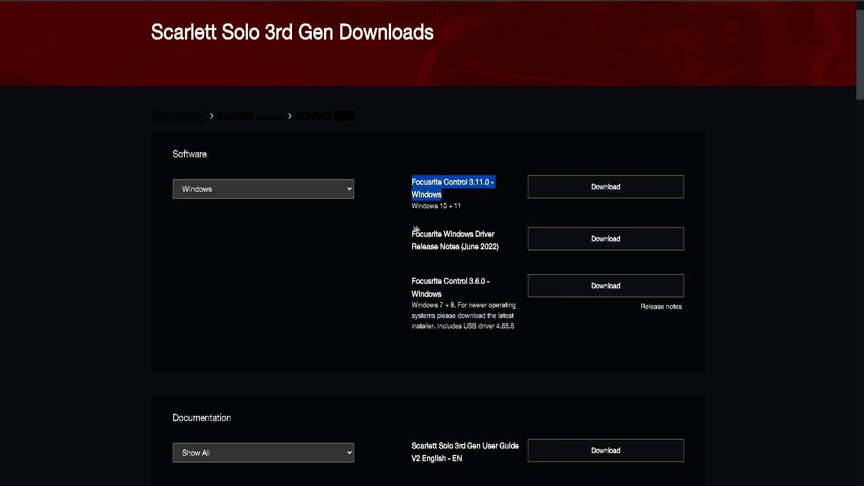
click(406, 197)
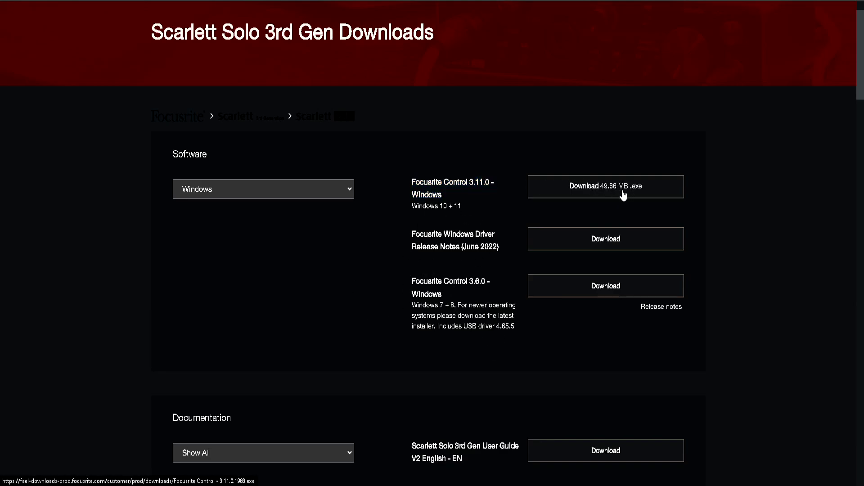
click(627, 193)
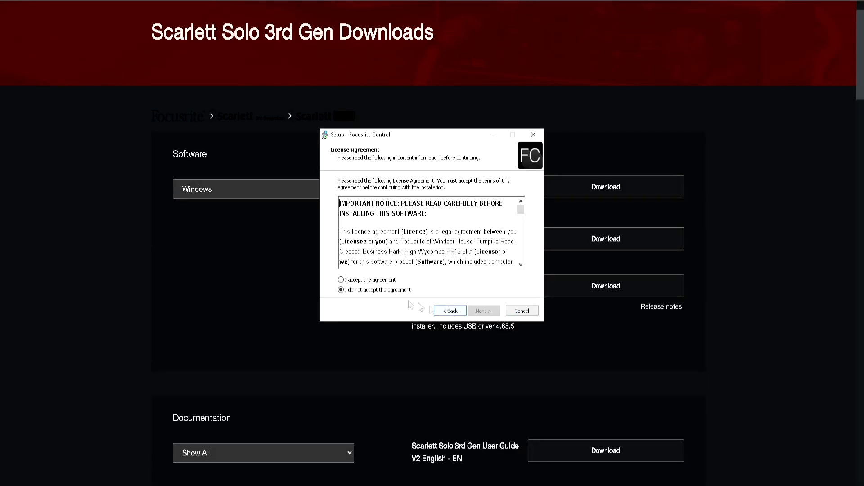
Accept the license and choose Full installation, then cancel the Focusrite Control setup.
click(341, 280)
click(490, 311)
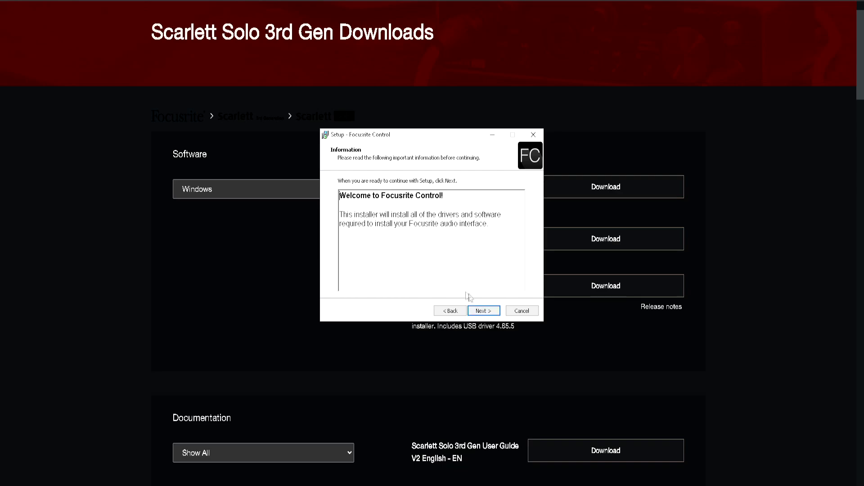
click(484, 311)
click(388, 205)
click(388, 208)
click(483, 310)
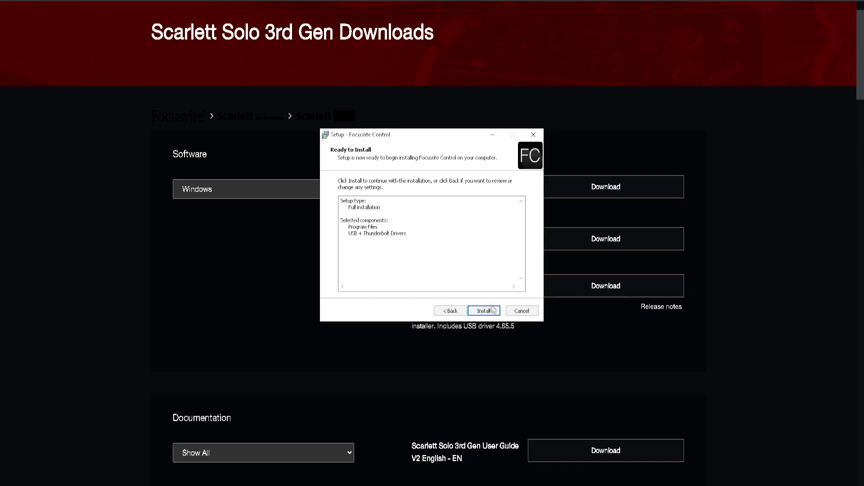
click(518, 313)
click(478, 277)
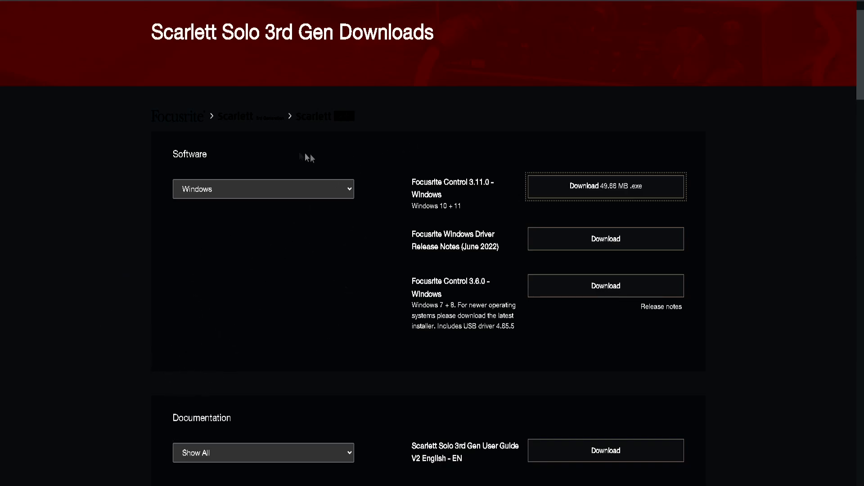
mouse_move(209, 444)
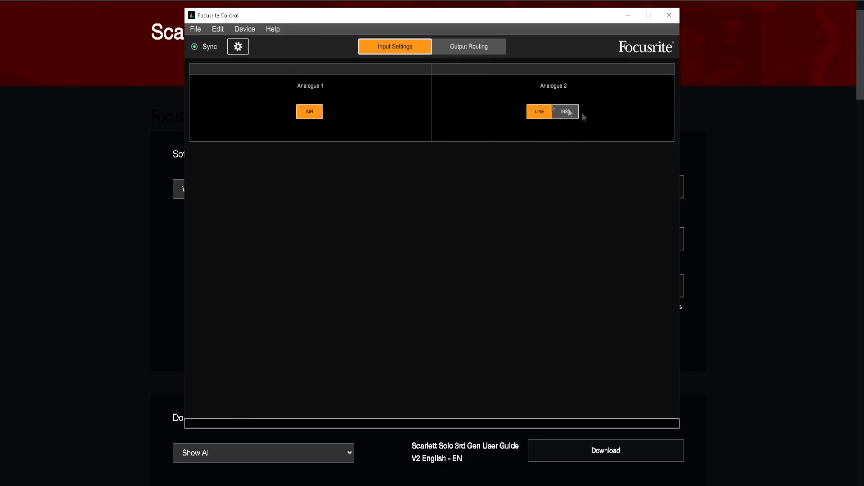
click(238, 46)
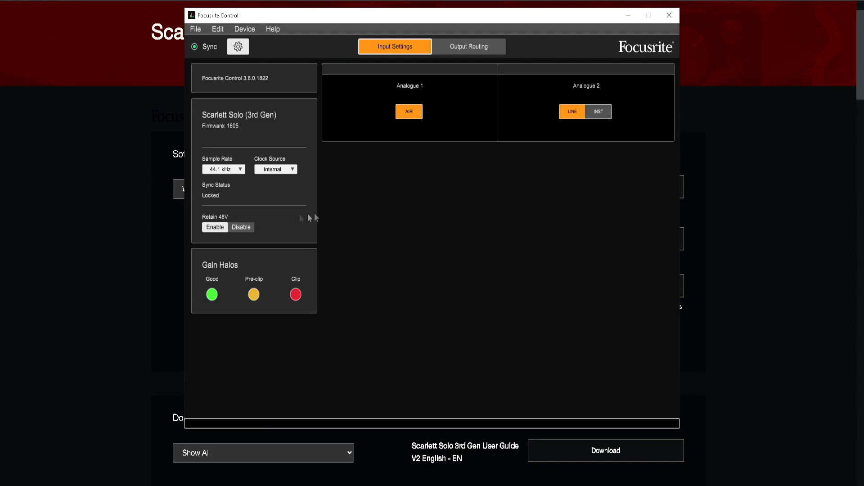
click(223, 170)
click(222, 169)
click(222, 169)
click(221, 171)
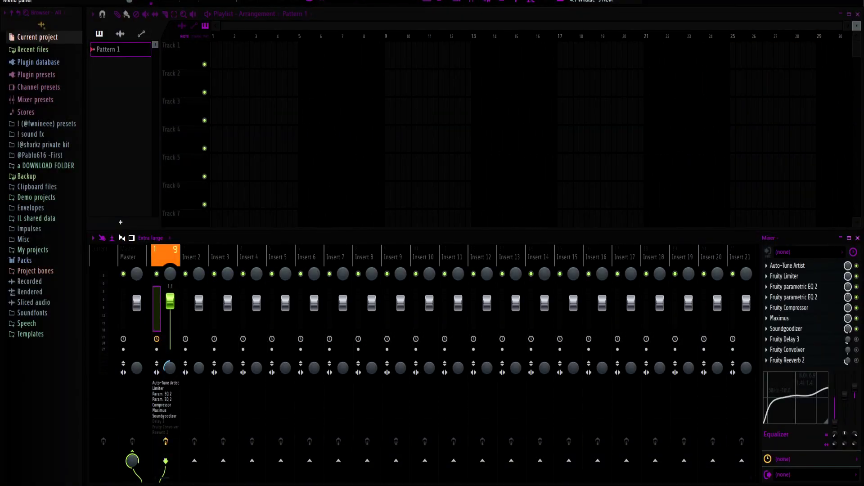
click(92, 2)
Bring up FL Studio's audio device settings showing FL Studio ASIO at 44100 Hz.
click(106, 8)
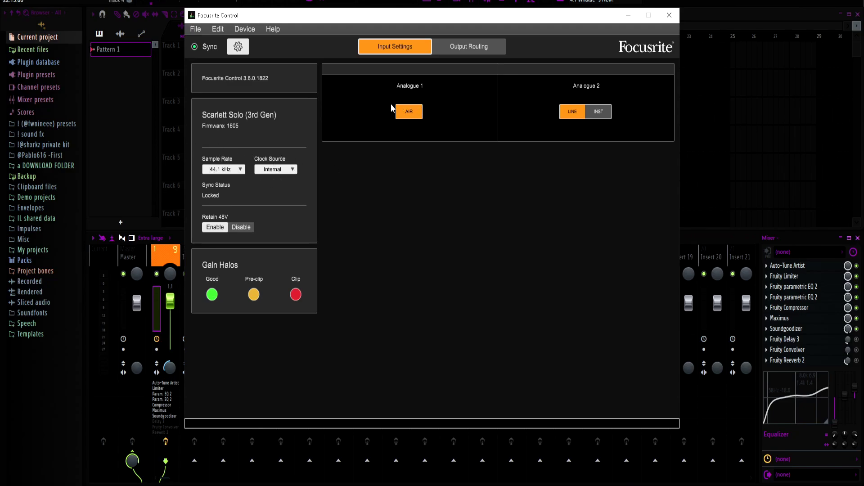
click(135, 113)
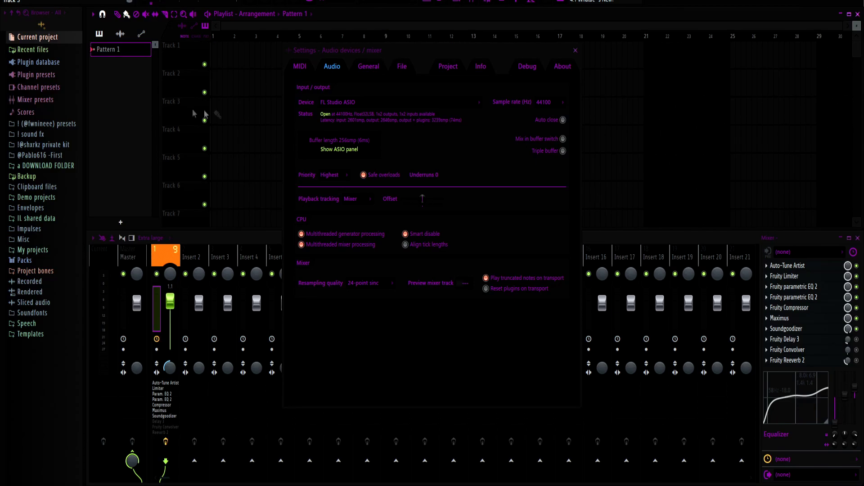
Switch FL Studio's audio device to Focusrite USB ASIO and close the settings window.
click(575, 51)
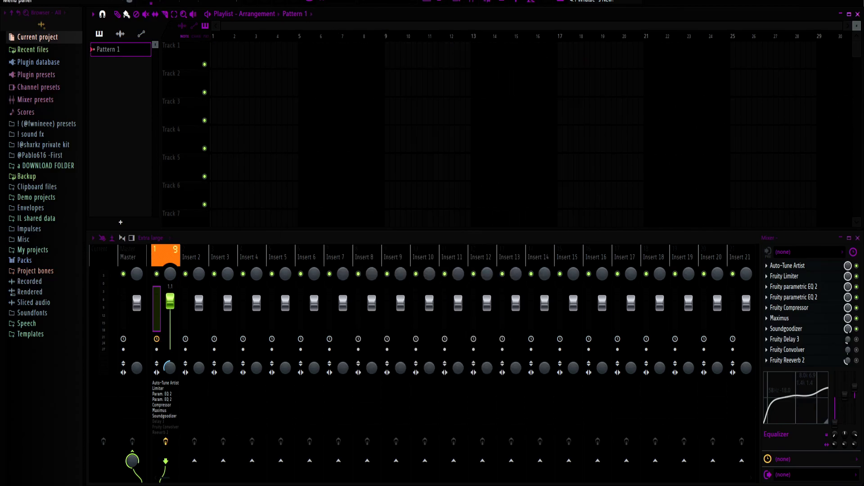
click(95, 2)
click(96, 6)
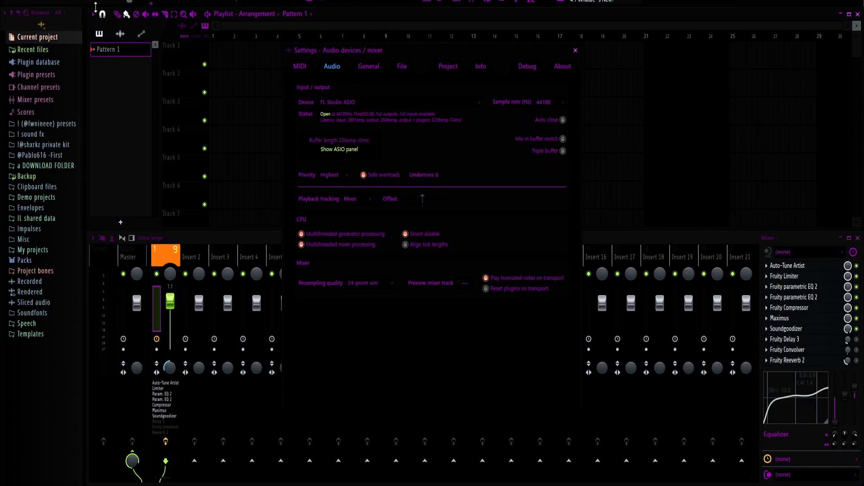
click(337, 102)
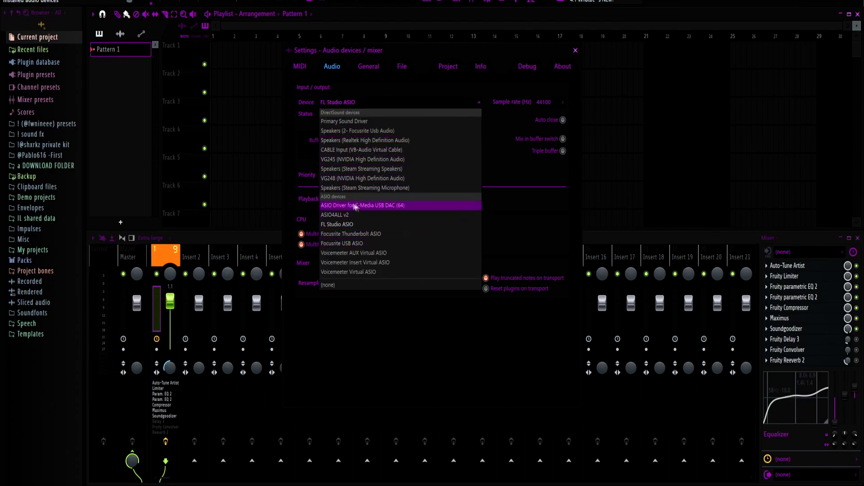
click(332, 243)
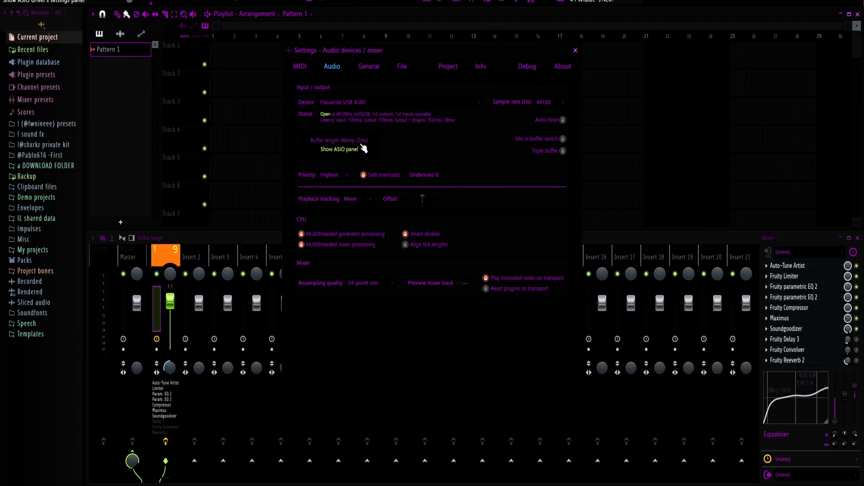
click(576, 51)
click(829, 254)
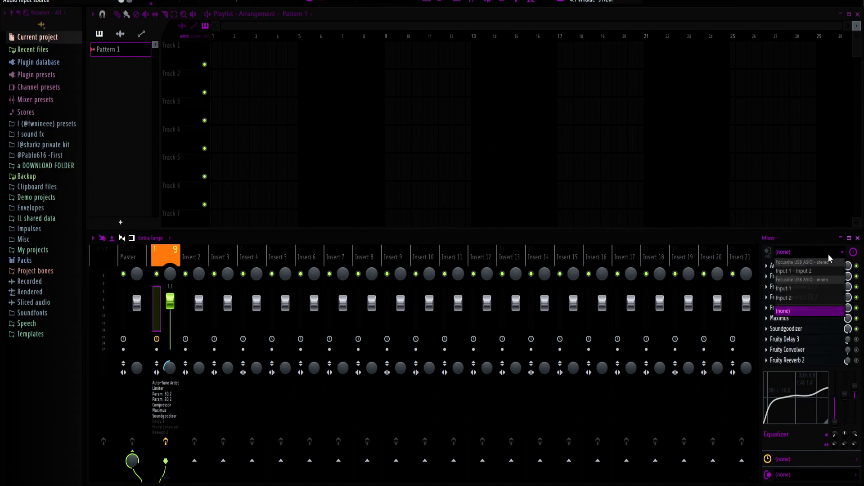
Leave Insert 1's audio input at (none), then select the Master and Insert 1 tracks.
click(766, 251)
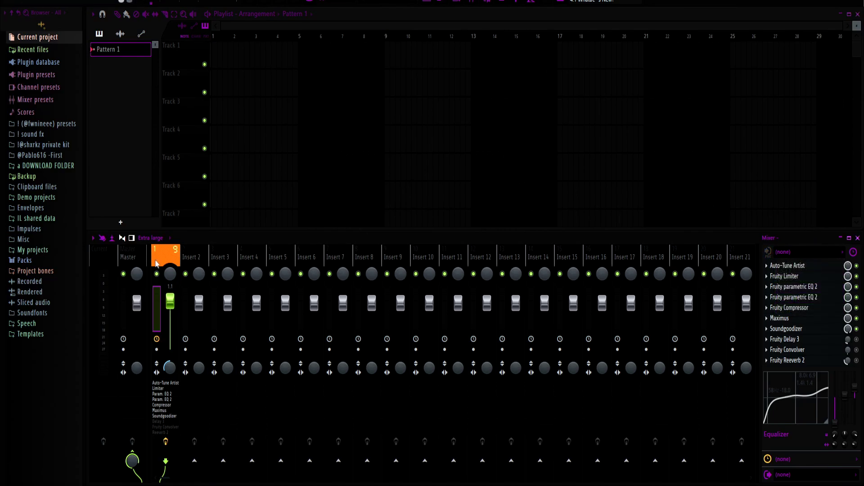
click(798, 252)
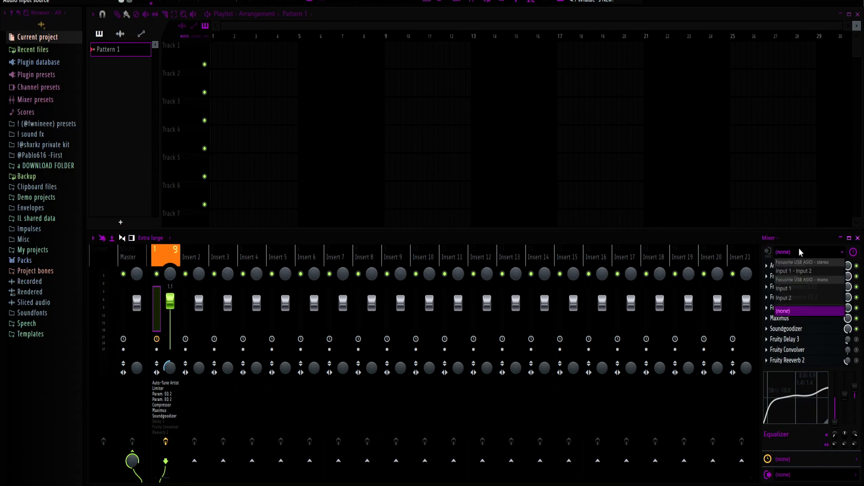
click(799, 251)
click(127, 256)
click(166, 256)
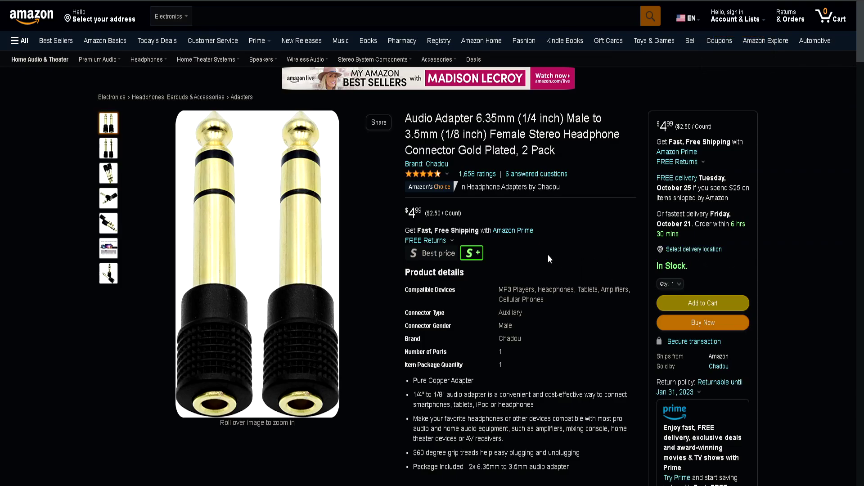
mouse_move(299, 356)
mouse_move(359, 303)
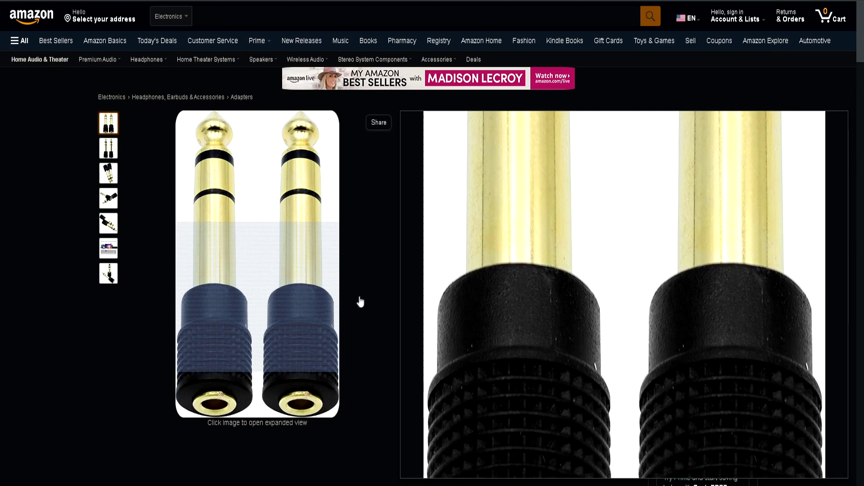